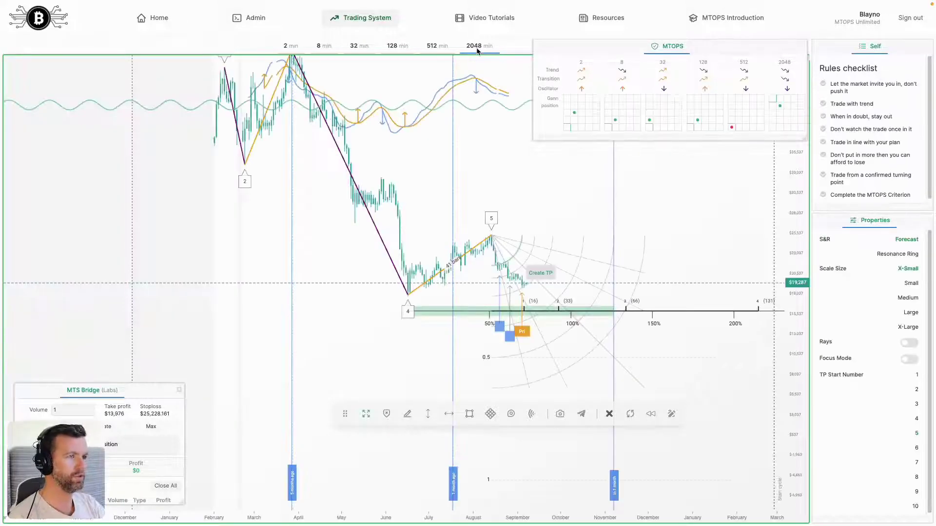
scroll(487, 219, "up", 2)
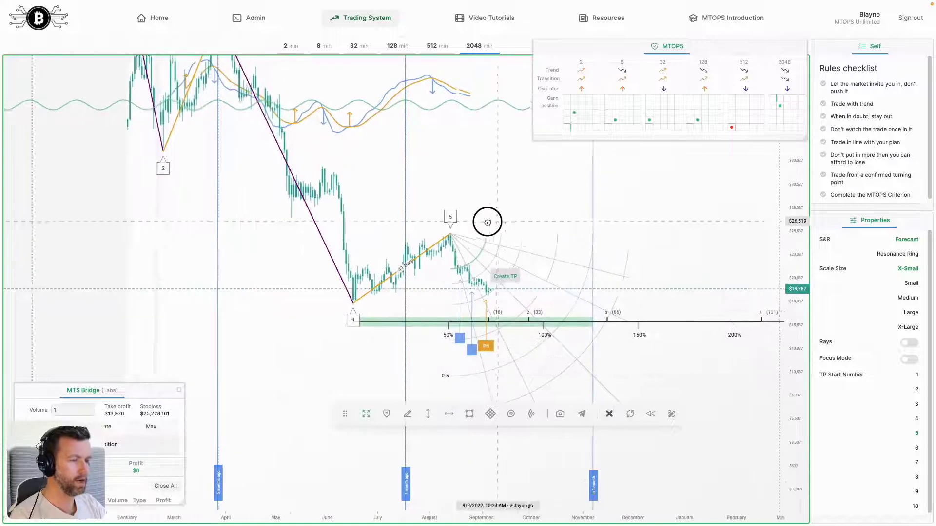
Step: Pan the 2048-minute chart to the latest price and sketch a freehand mark over it
left_click_drag(487, 219, 459, 217)
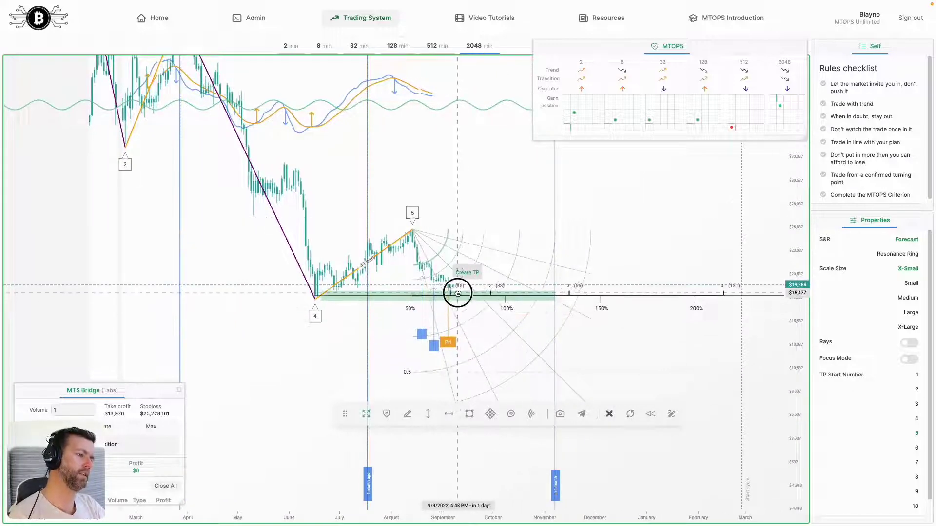
scroll(458, 303, "up", 1)
scroll(457, 302, "up", 1)
scroll(457, 304, "up", 1)
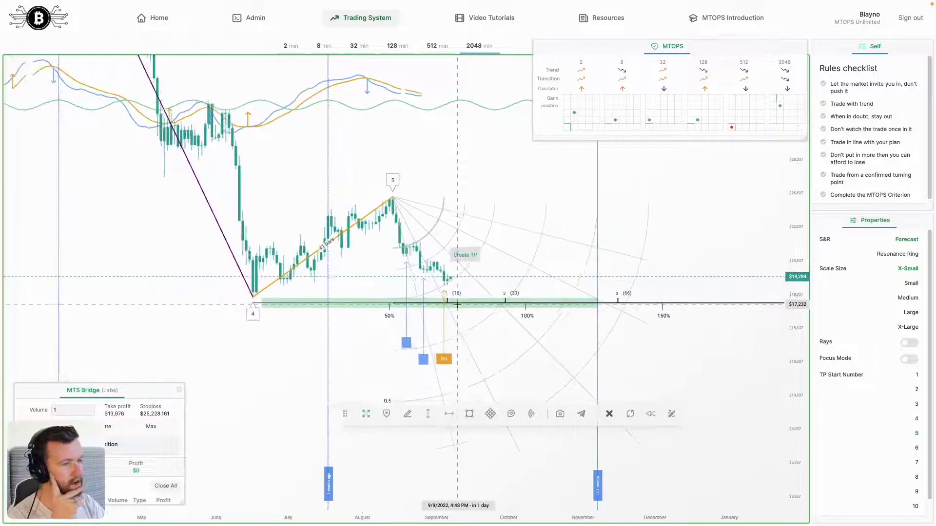
scroll(457, 303, "up", 1)
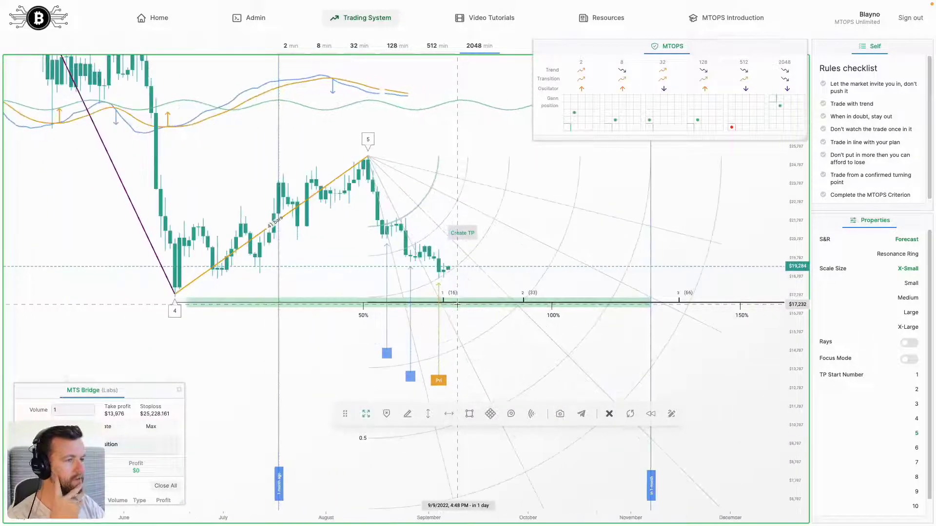
left_click(672, 415)
left_click_drag(439, 275, 467, 257)
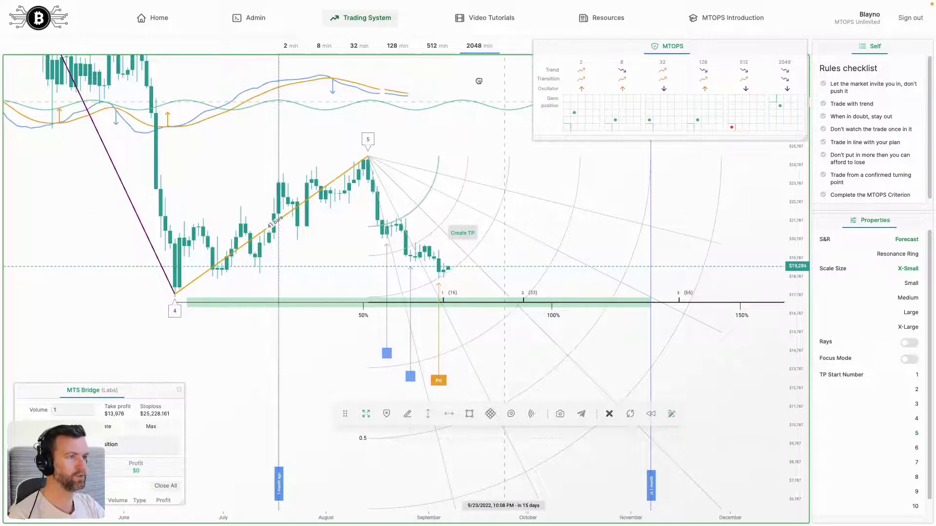
Step: Show turning point 4's resonance ring on the 512-minute chart, then move to 128 minutes
left_click(438, 47)
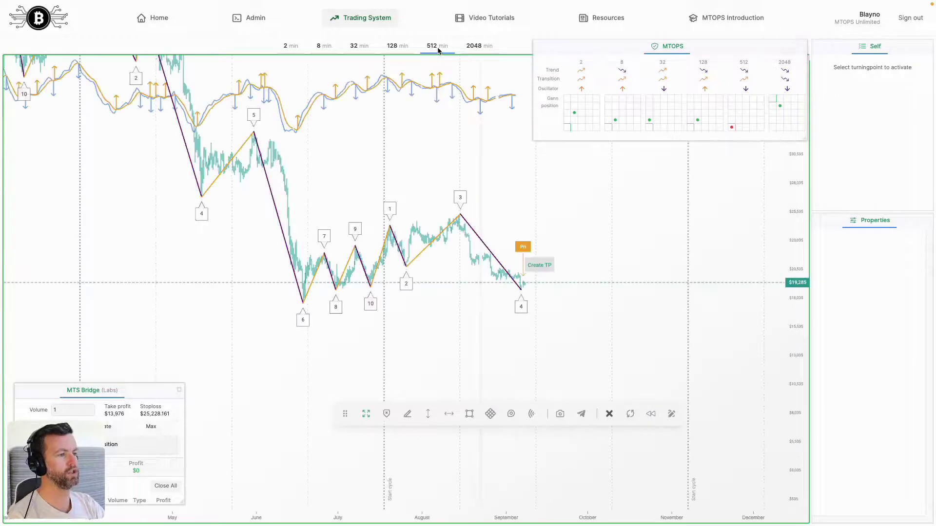
mouse_move(560, 324)
left_mouse_down()
mouse_move(569, 319)
mouse_move(503, 362)
left_mouse_up()
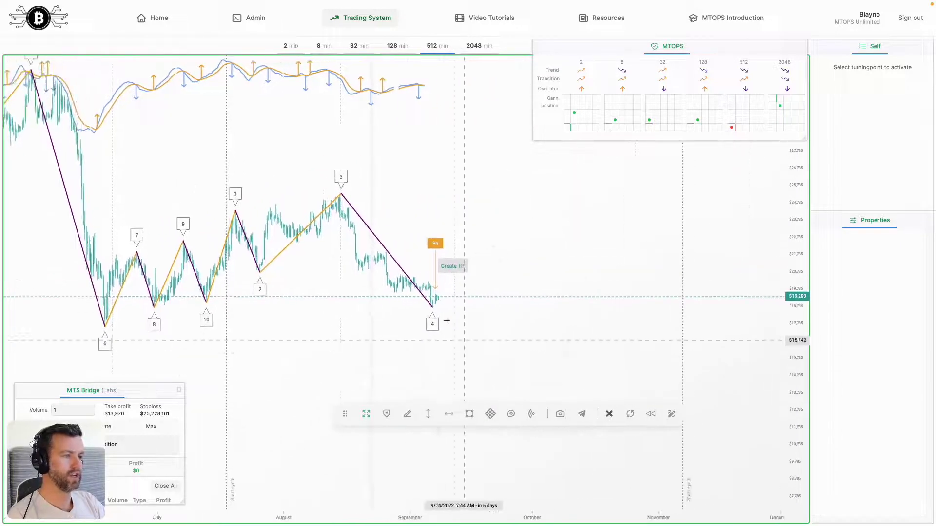
left_click(432, 307)
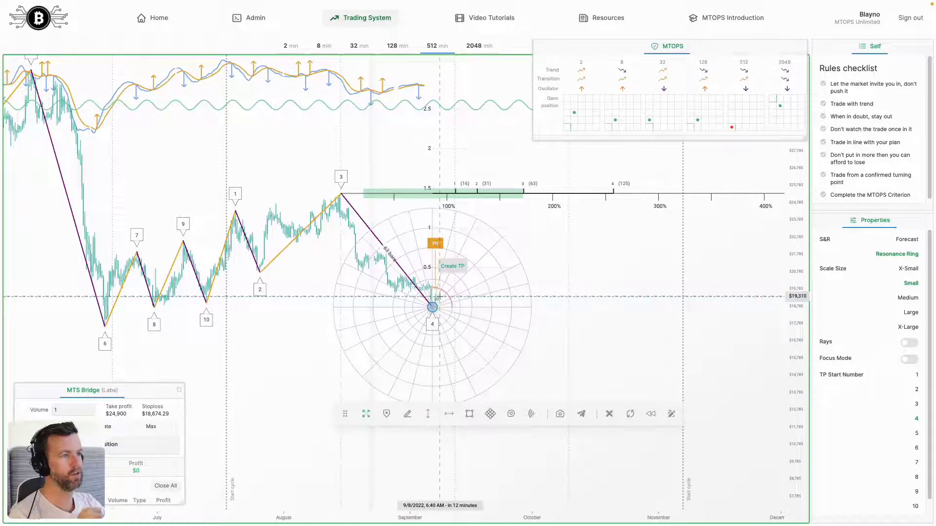
left_click(400, 46)
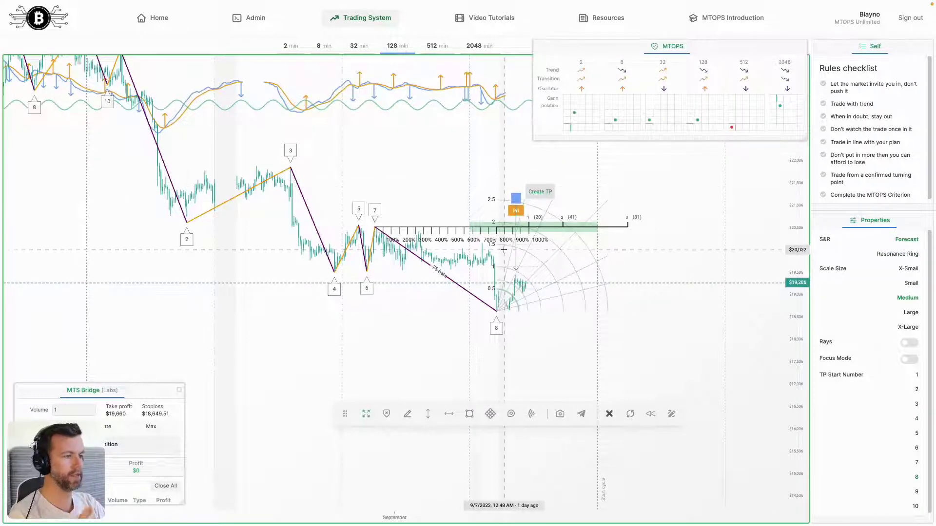
Step: Select turning point 4 on the 32-minute chart and turn its forecast rays off
left_click(359, 45)
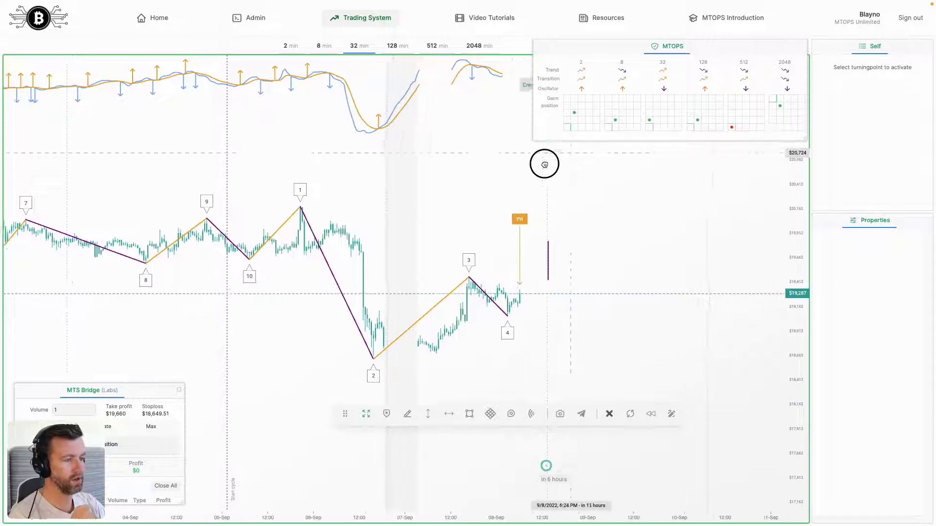
left_click_drag(544, 165, 384, 188)
left_click(346, 339)
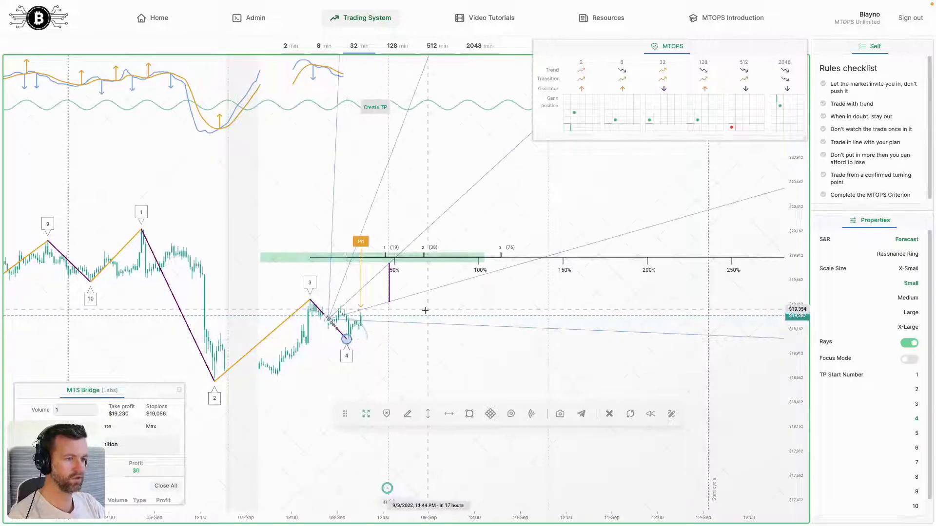
key("r")
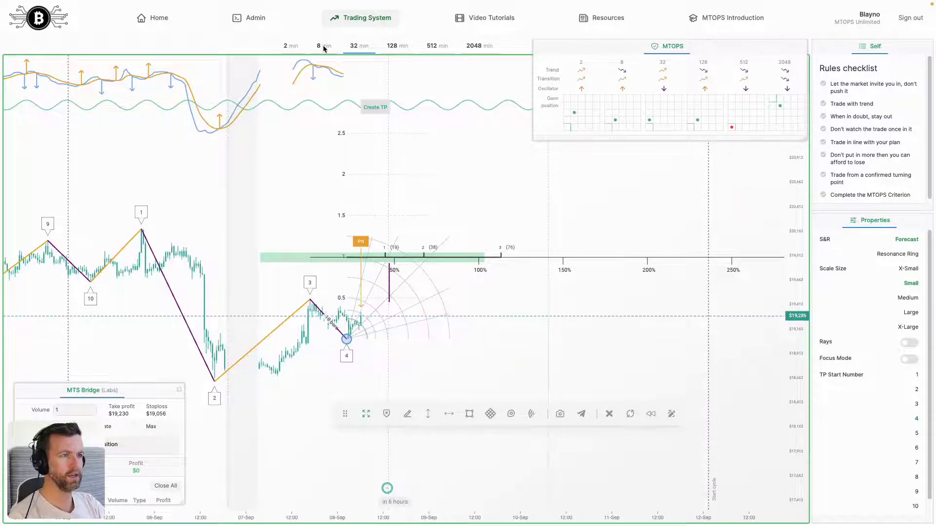
Step: View turning point 8's forecast on the 8-minute chart, then go to 2 minutes
left_click(325, 47)
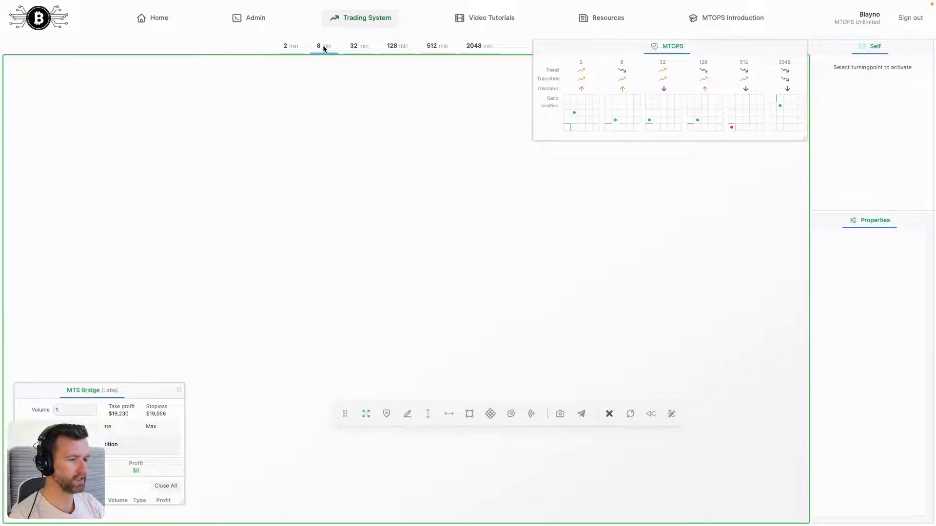
left_click(481, 339)
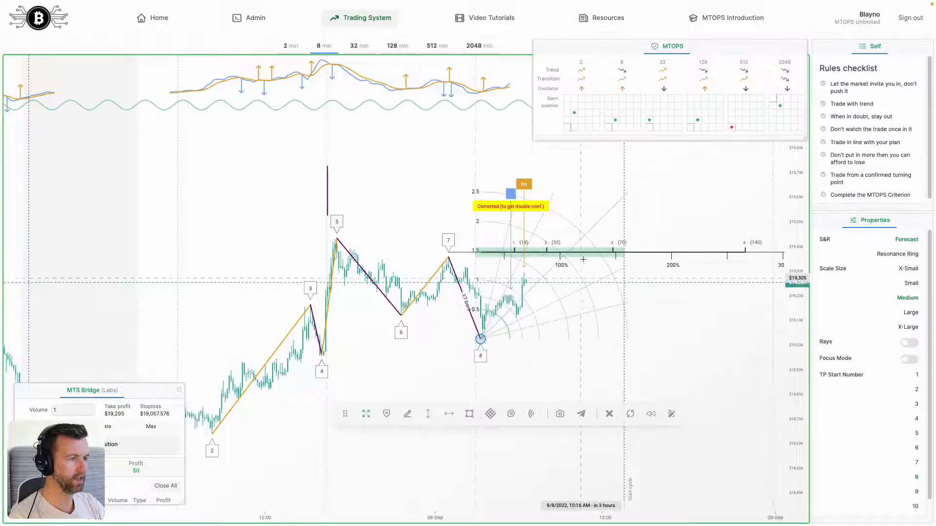
left_click(290, 46)
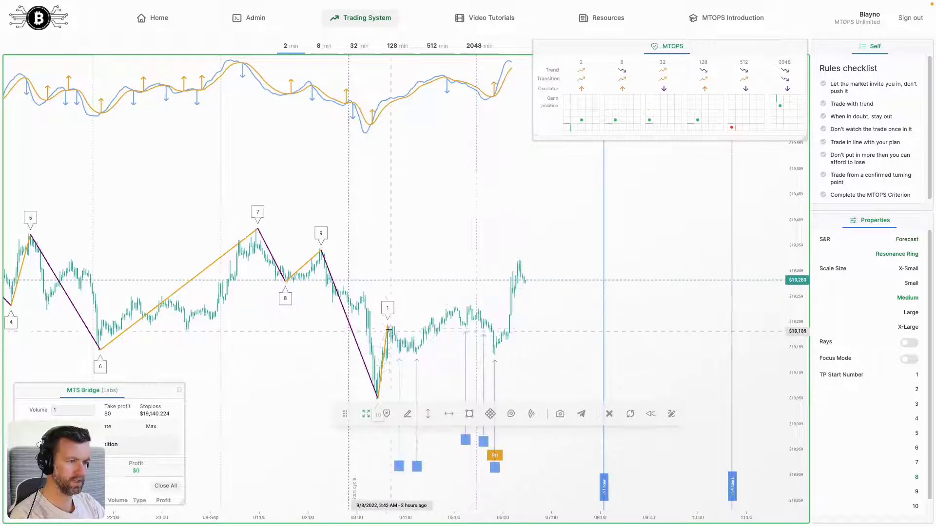
Step: Frame the latest swings and discard a misplaced turning point at the recent low
mouse_move(387, 332)
left_mouse_down()
mouse_move(452, 312)
mouse_move(391, 322)
mouse_move(474, 298)
left_mouse_up()
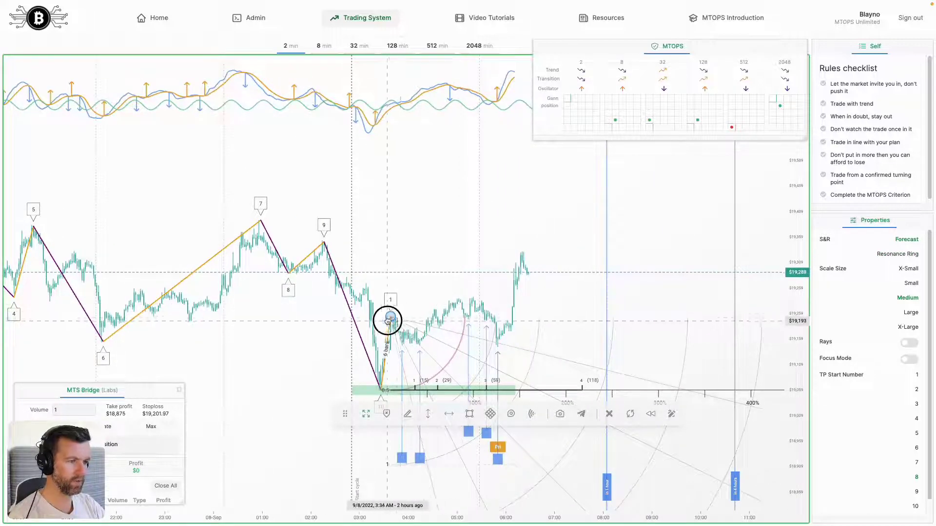
left_click(500, 343)
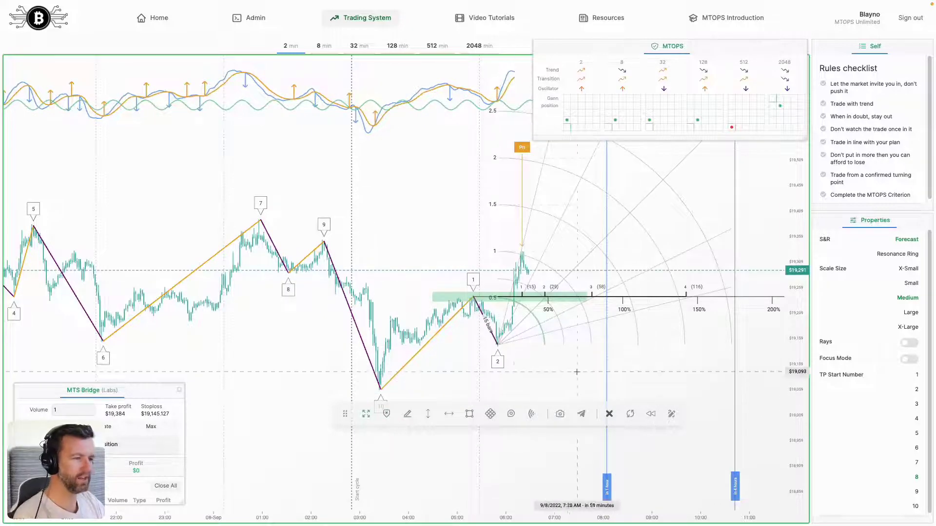
left_click(500, 350)
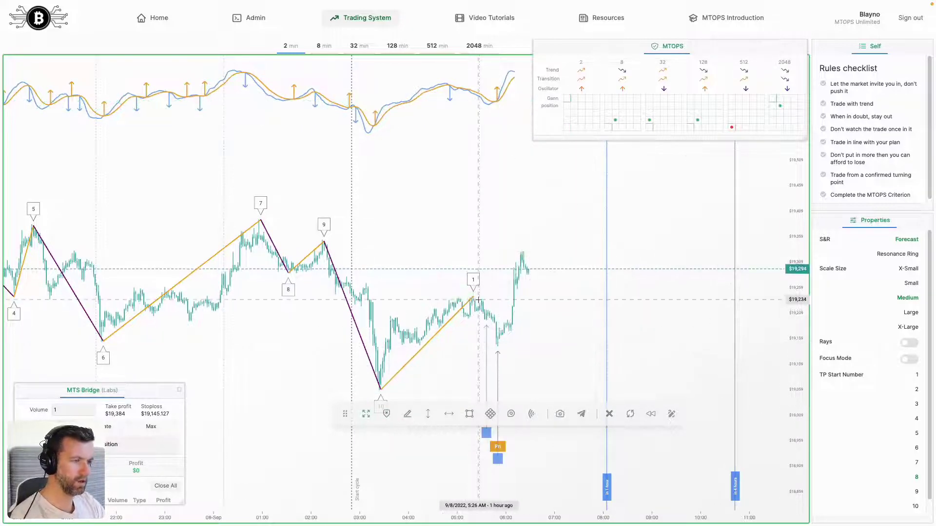
Step: Place turning points 1–4 after point 10 and raise the forecast scale bar above the price
left_click(390, 315)
left_click(421, 350)
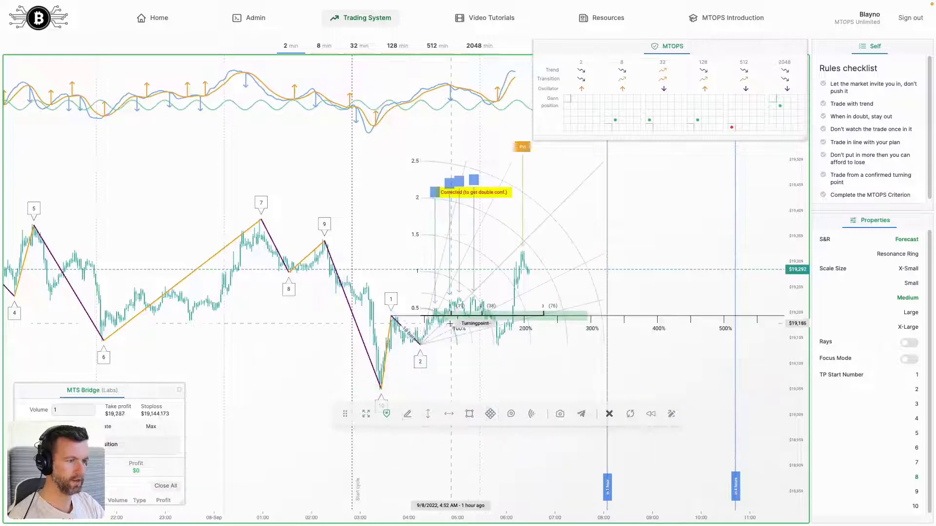
left_click(473, 297)
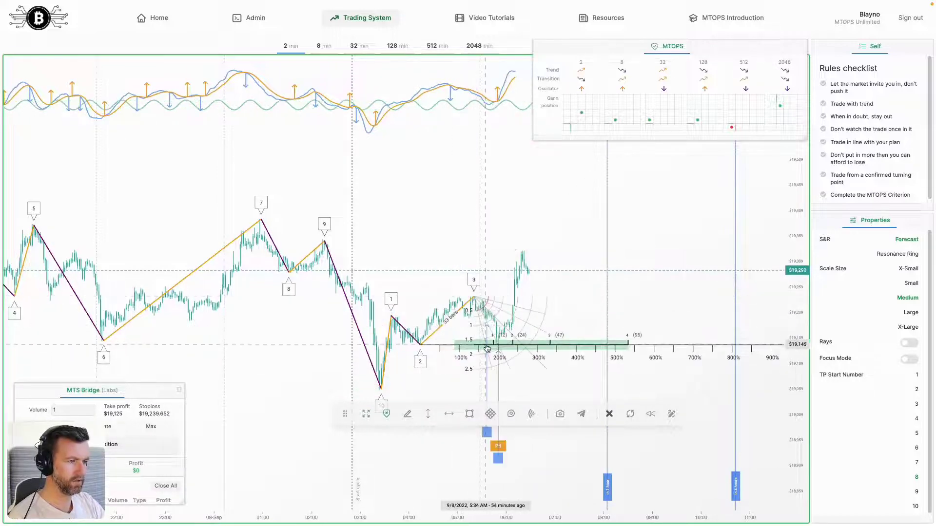
left_click(499, 347)
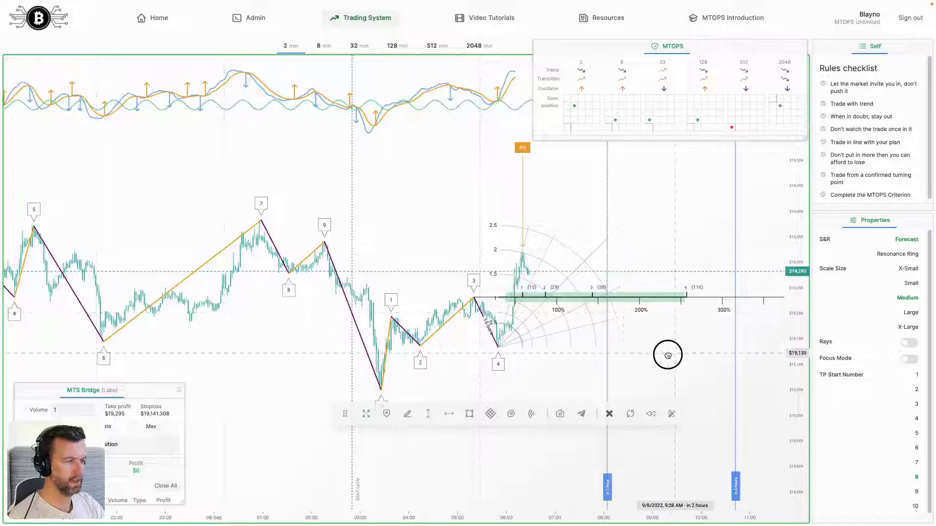
left_click_drag(668, 355, 502, 343)
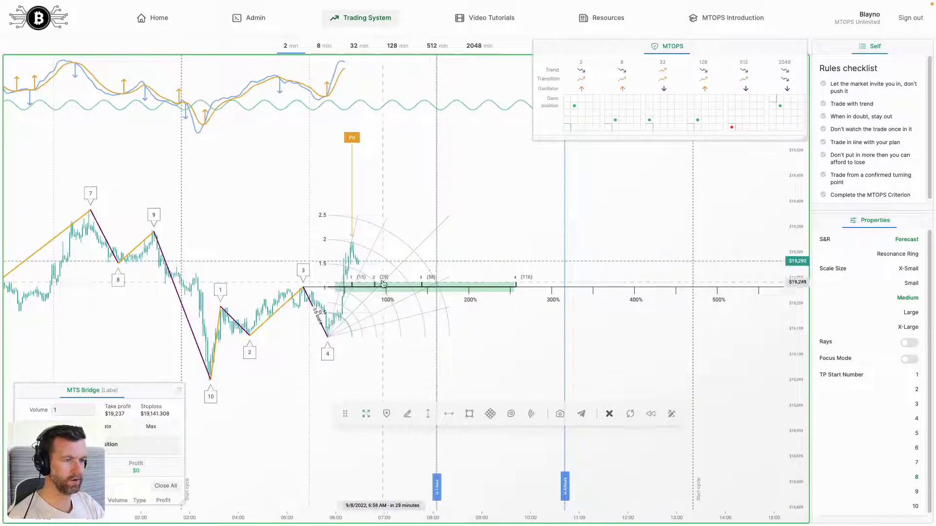
left_click_drag(391, 283, 391, 213)
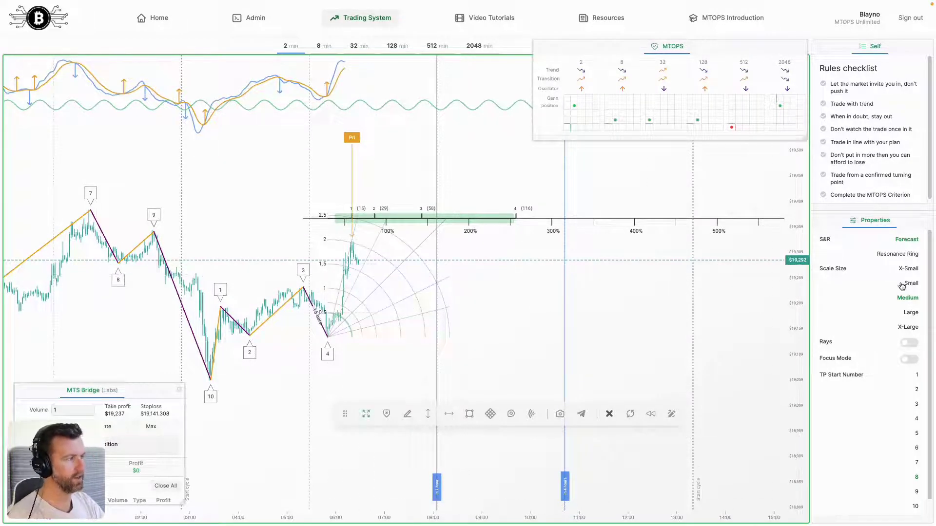
Step: Set the Scale Size of turning point 4's forecast rings to Large
left_click(911, 313)
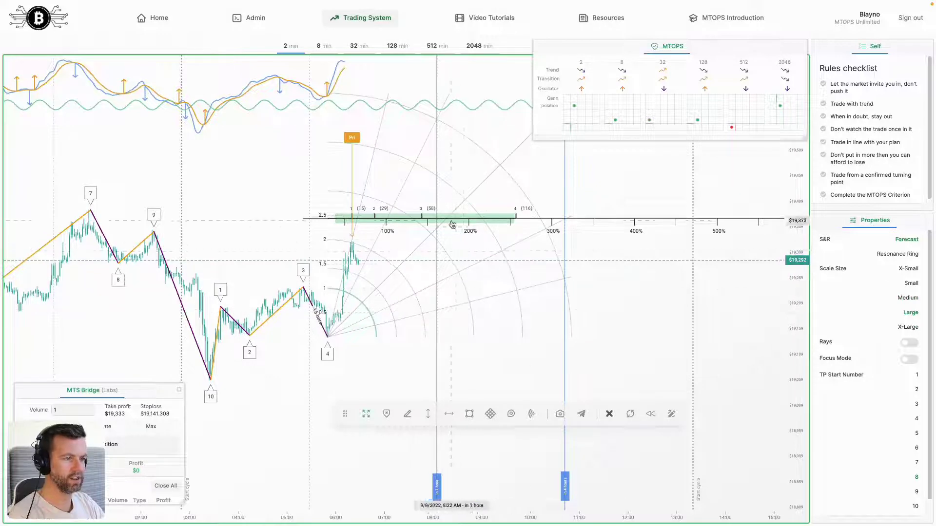
left_click_drag(606, 229, 605, 252)
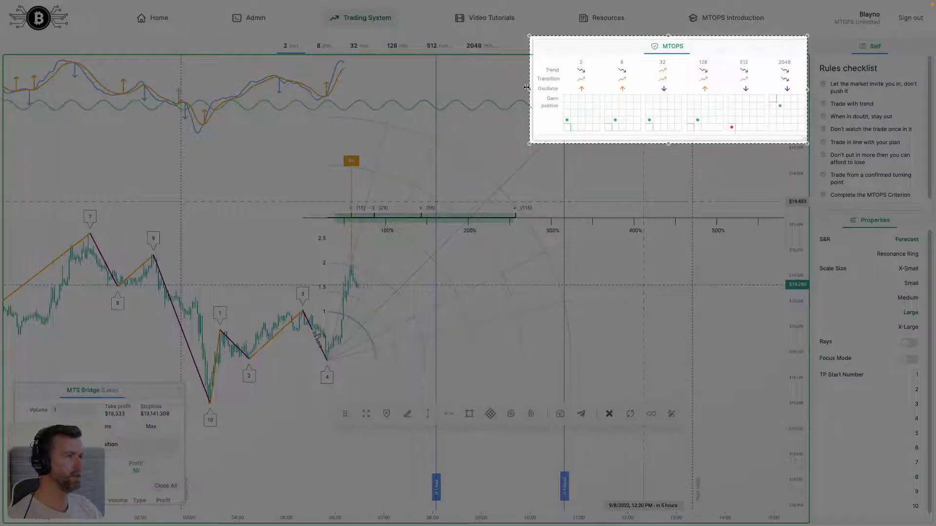
mouse_move(526, 88)
left_mouse_down()
mouse_move(763, 103)
mouse_move(528, 96)
left_mouse_up()
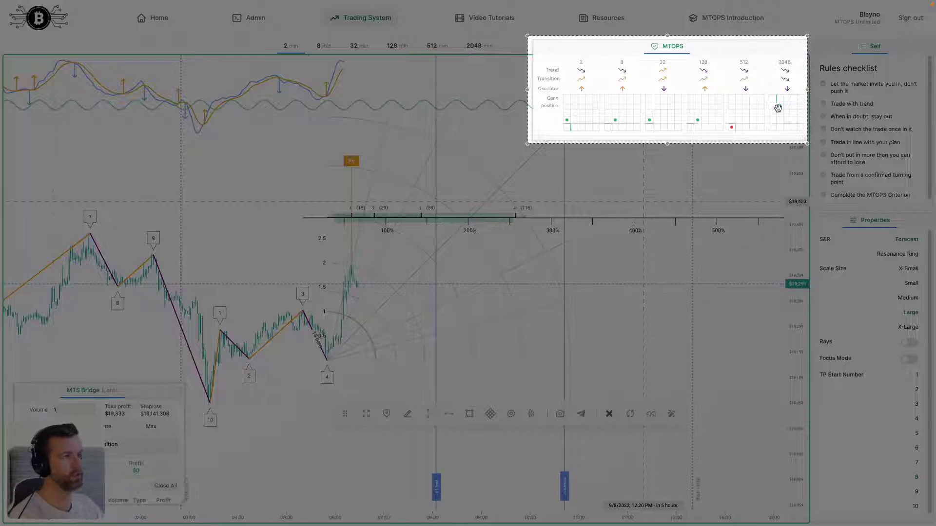
left_click(779, 109)
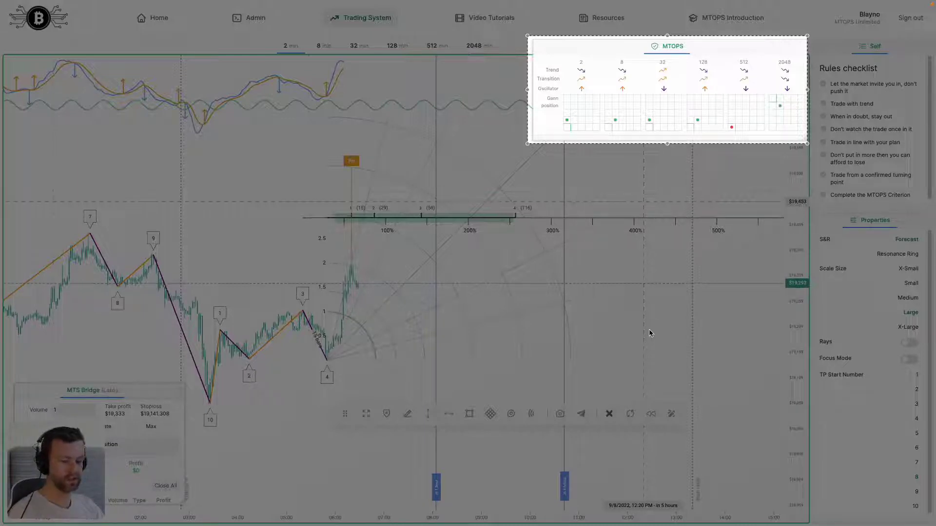
left_click(649, 333)
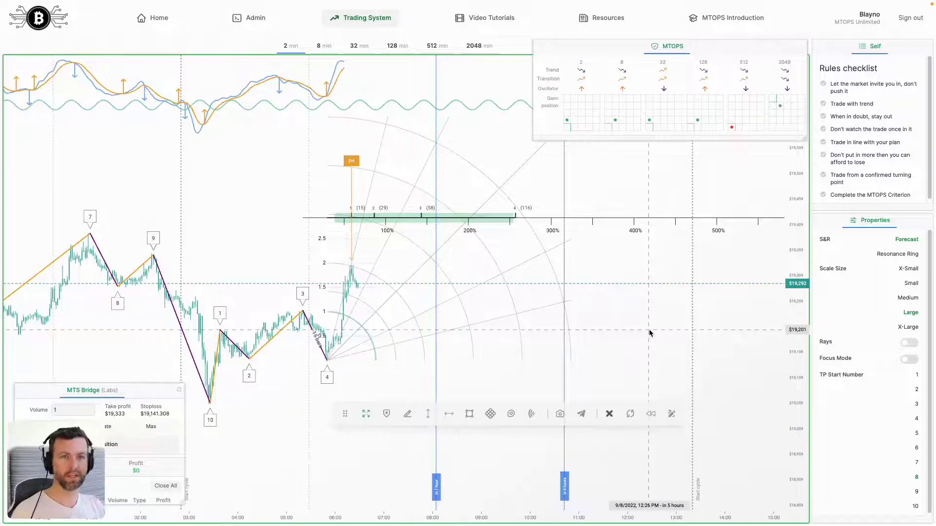